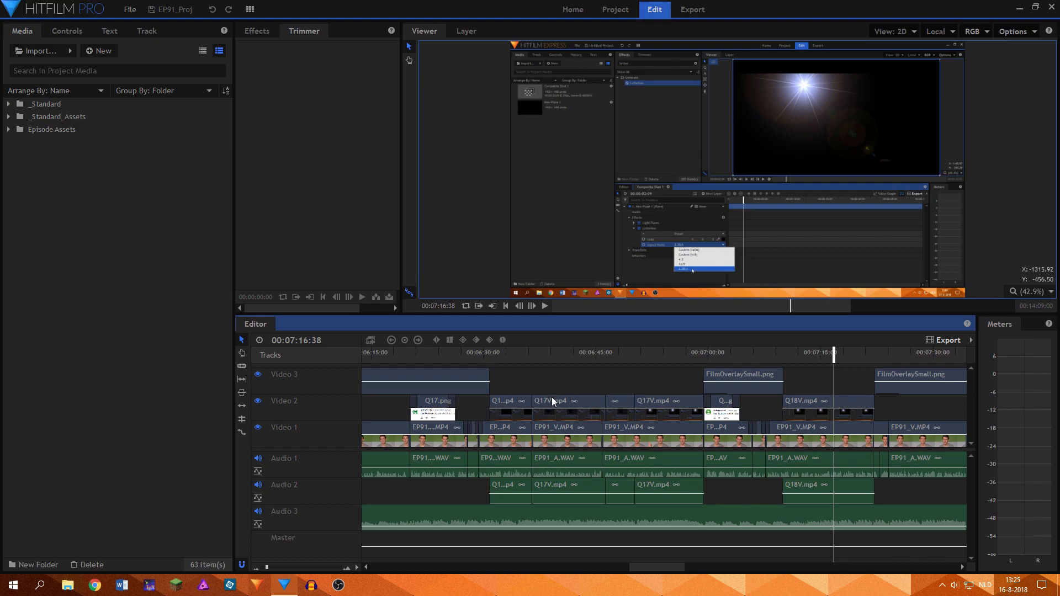
Step: Select the EP91 clip pairs, clear the selection, then box-select the Q17V.mp4 clips on Video 2 and Audio 2
click(555, 427)
ctrl+click(617, 430)
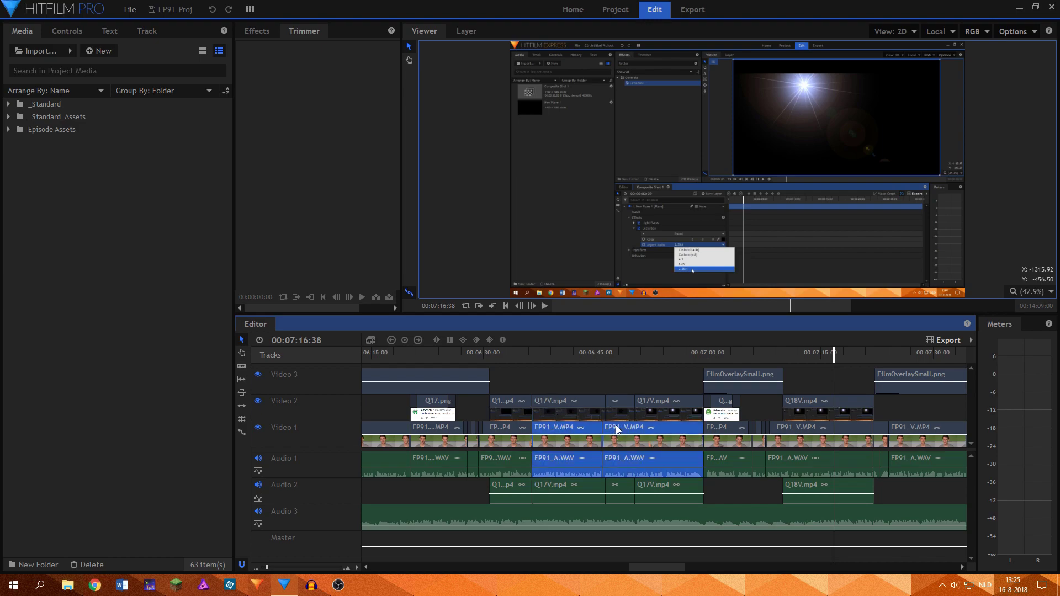
click(580, 379)
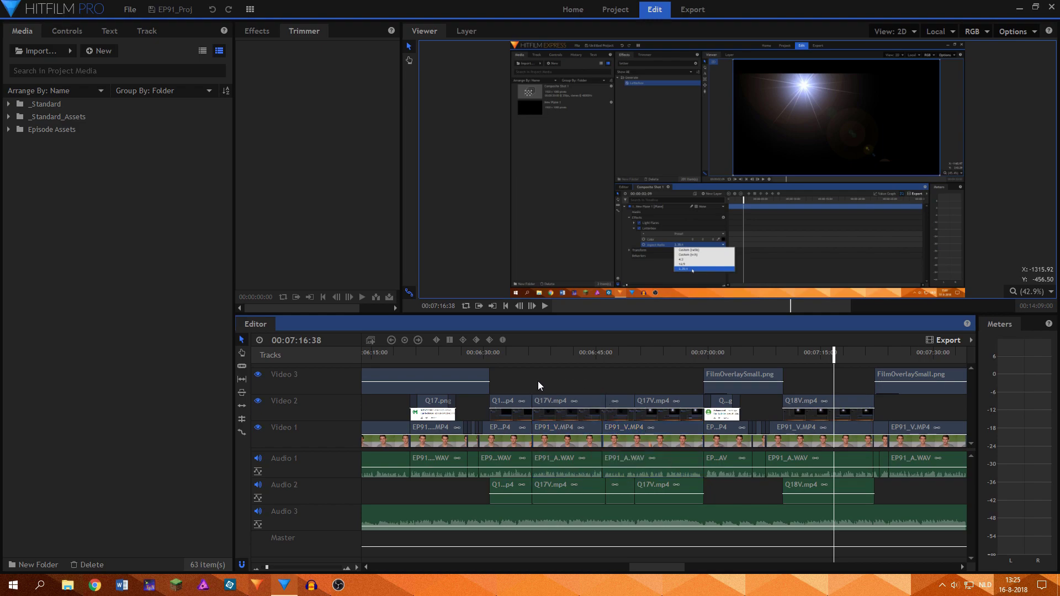
drag(500, 380, 662, 408)
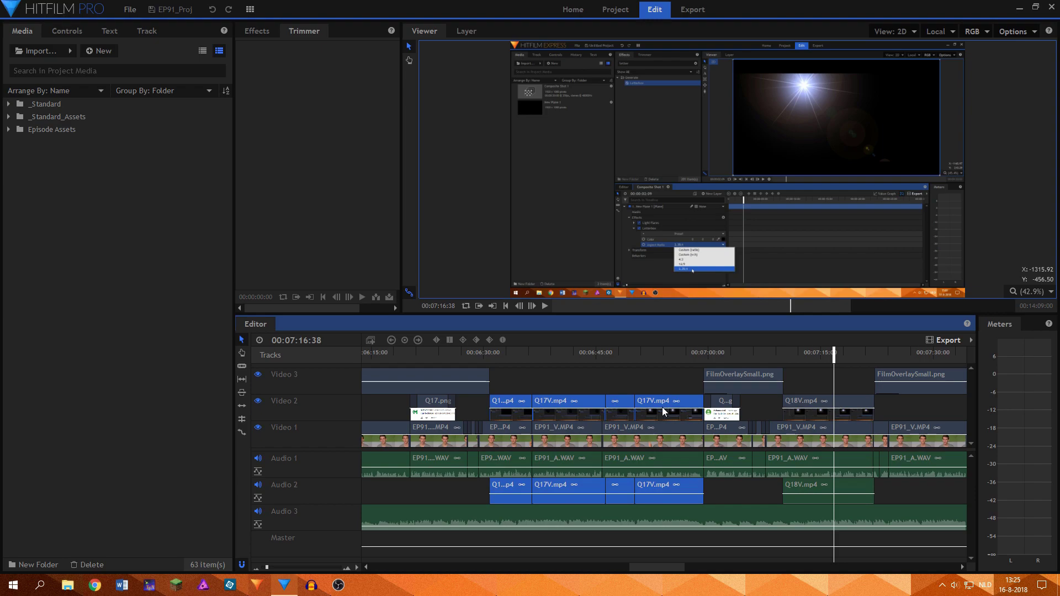
Step: Set the playhead to 00:06:42:49 and test moving FilmOverlaySmall.png later, undoing each move
click(581, 380)
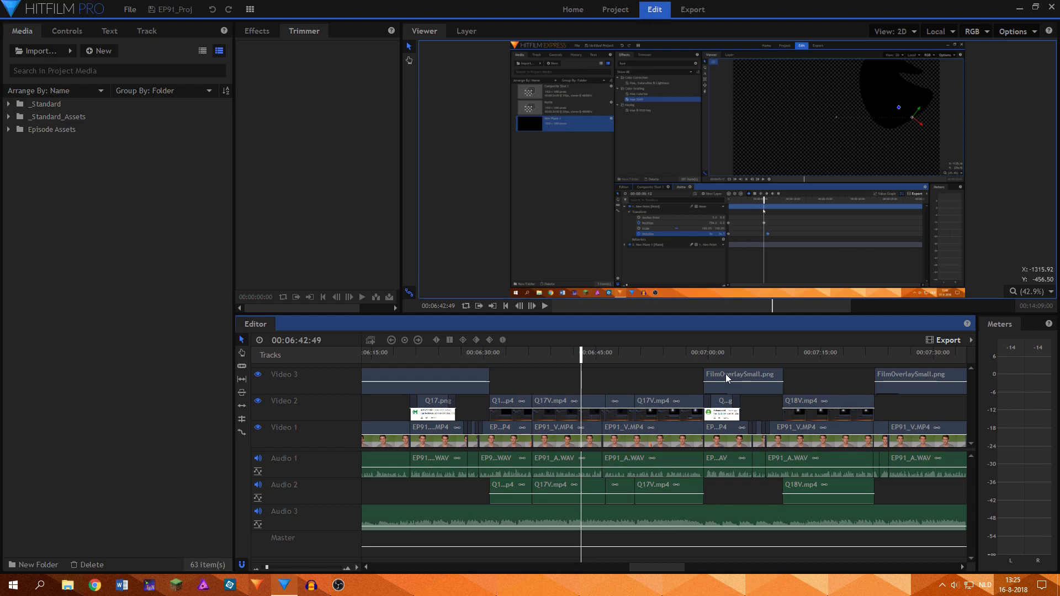
drag(727, 377, 869, 385)
key(ctrl+z)
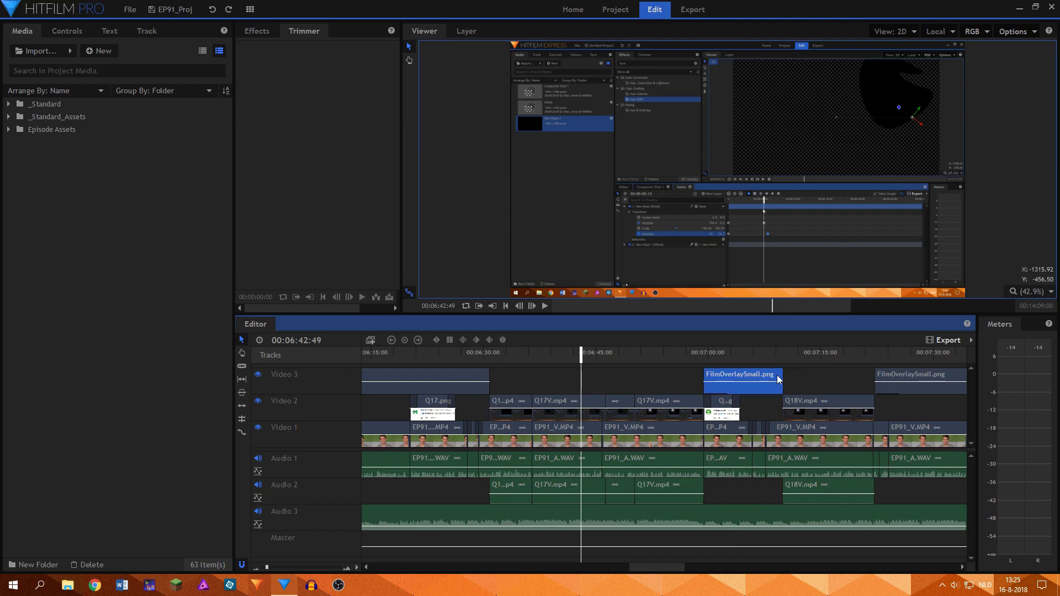
drag(763, 381, 879, 388)
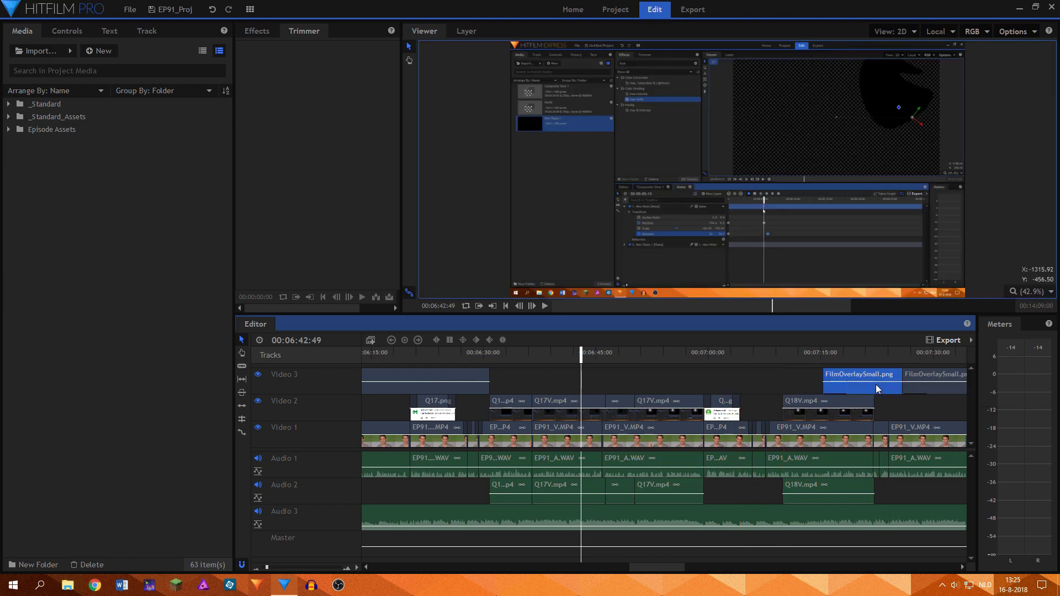
key(ctrl+z)
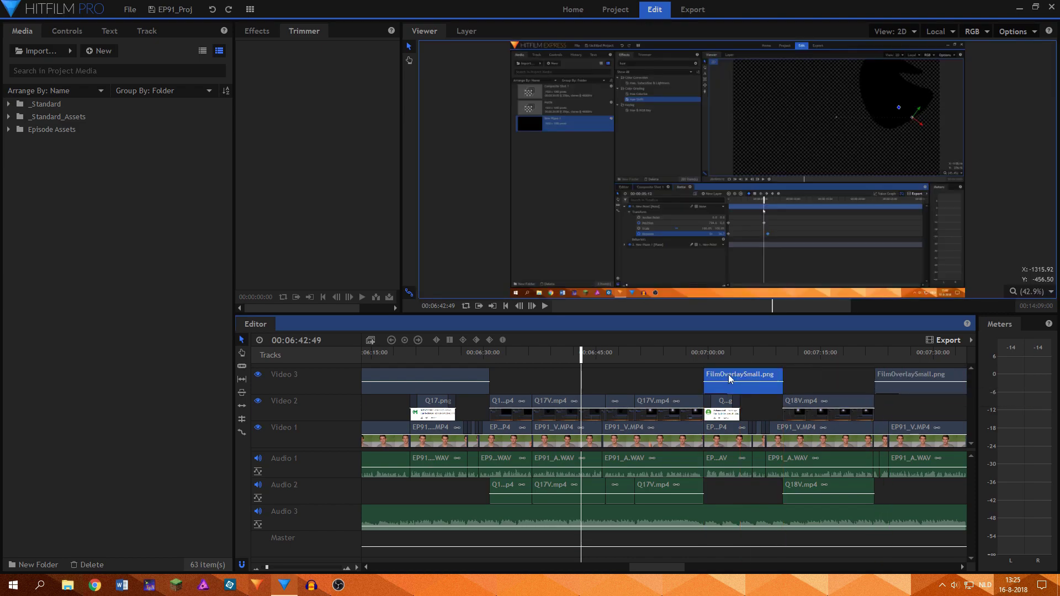
Step: After one more undone trial, move FilmOverlaySmall.png earlier to start near 00:06:45 on Video 3
drag(734, 385, 808, 382)
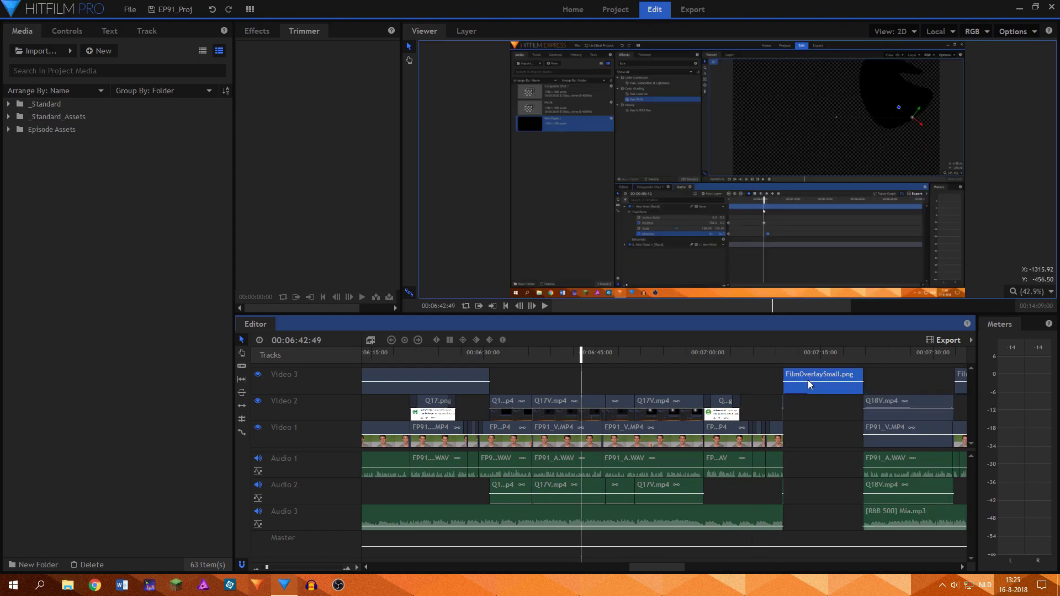
key(ctrl+z)
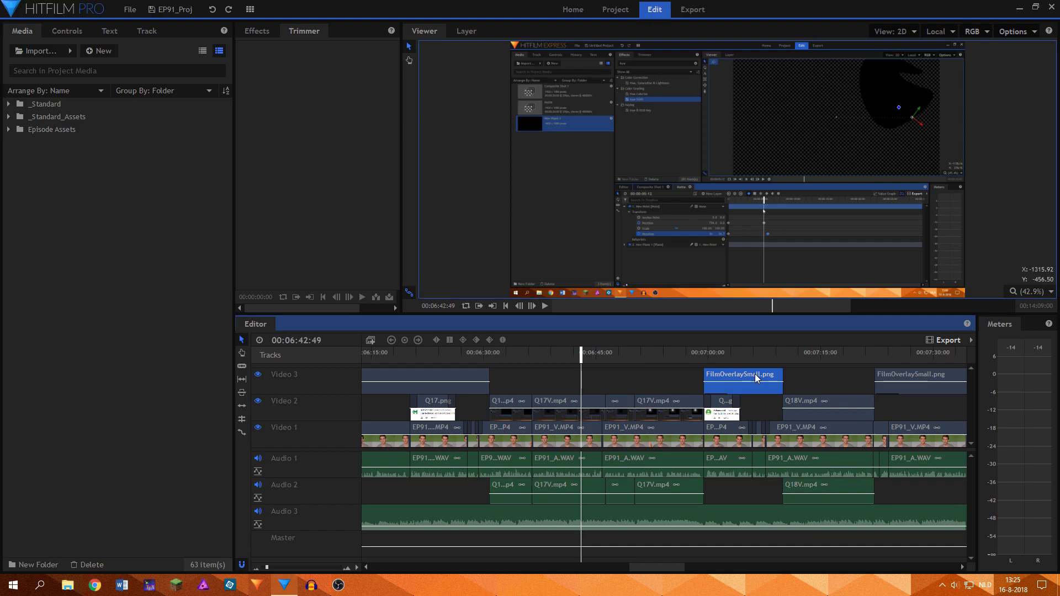
drag(756, 379, 660, 383)
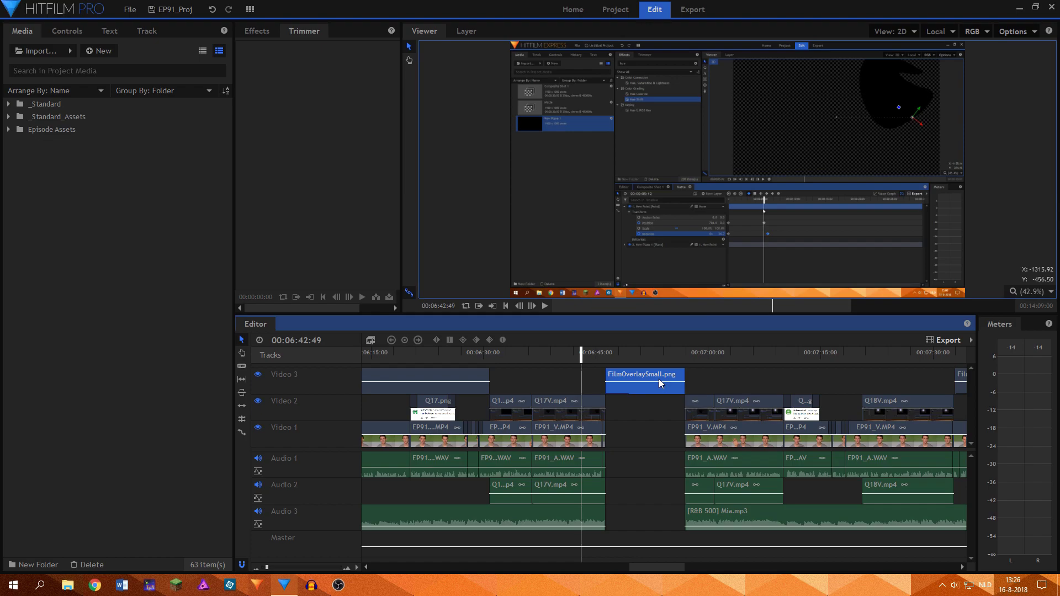
Step: Return FilmOverlaySmall.png to its original position, testing an earlier move and undoing it
key(ctrl+z)
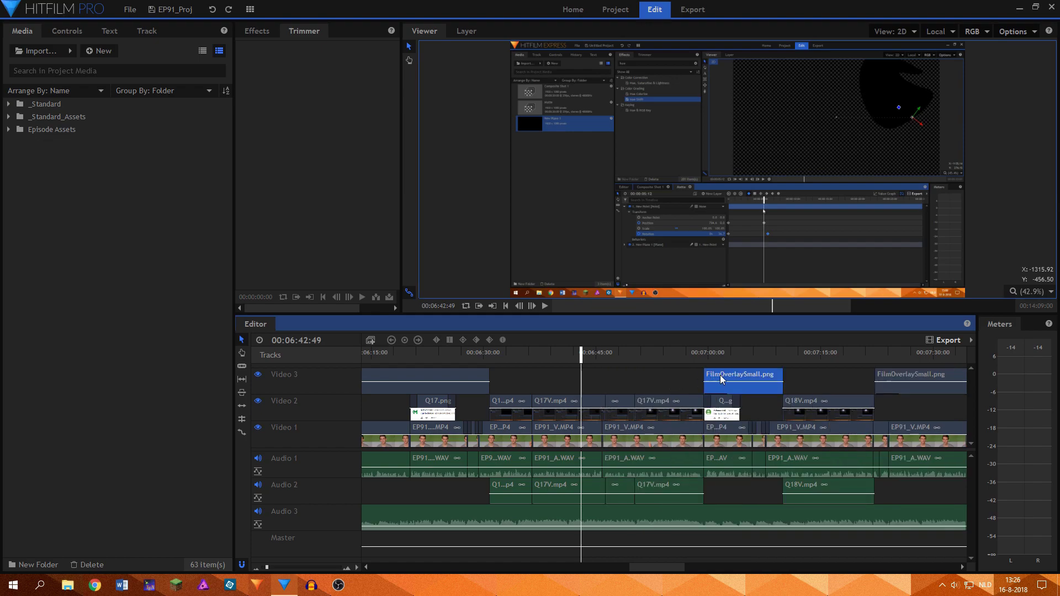
drag(722, 379, 610, 380)
key(ctrl+z)
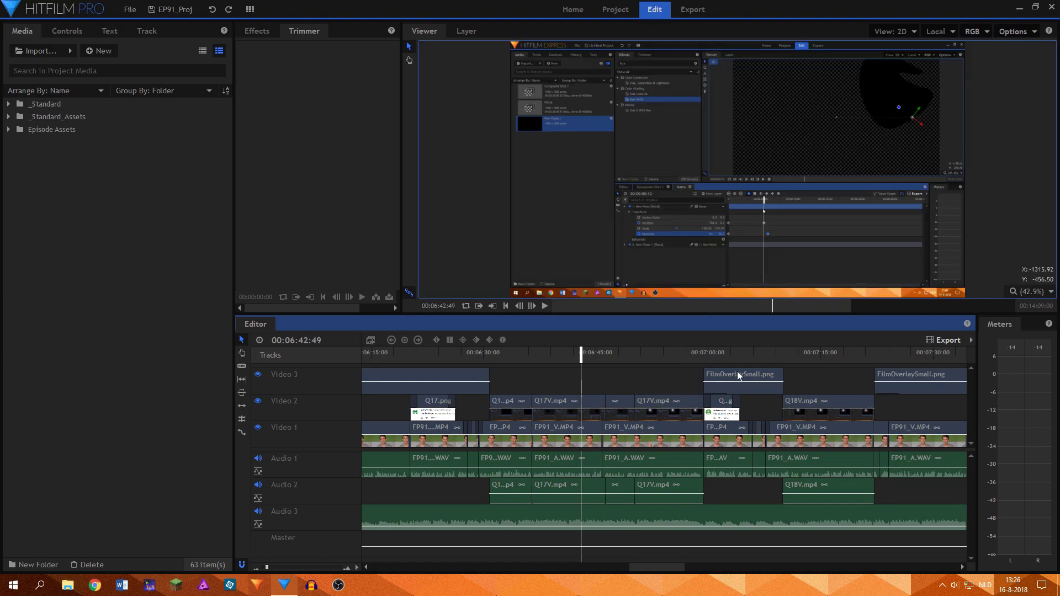
Step: Trial-trim the overlay's start and end, undoing both, then pan the timeline toward later clips
drag(703, 383, 740, 385)
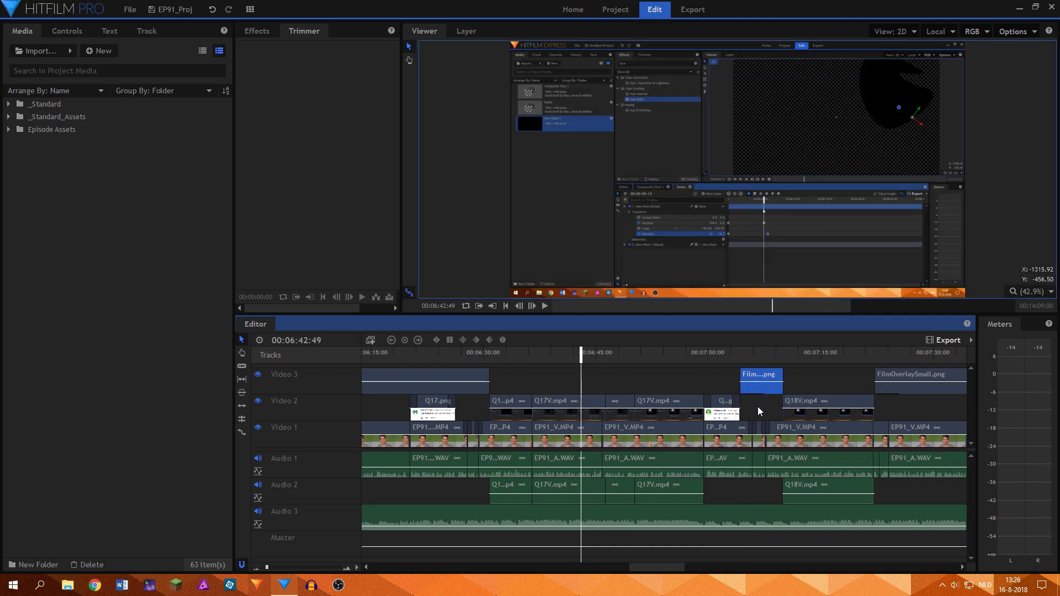
key(ctrl+z)
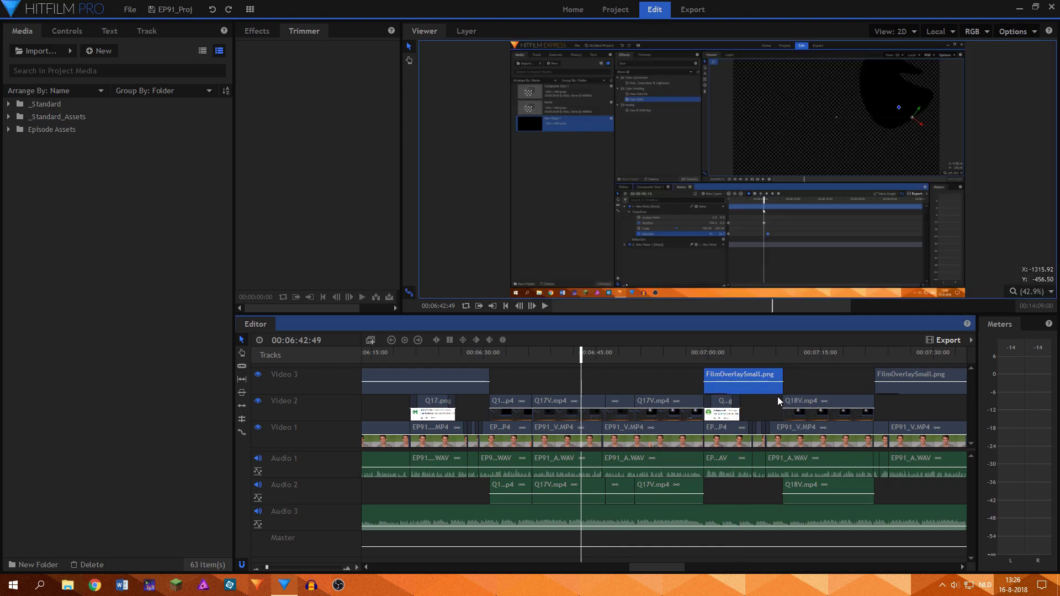
drag(786, 375, 740, 381)
key(ctrl+z)
drag(651, 376, 563, 380)
drag(713, 380, 564, 379)
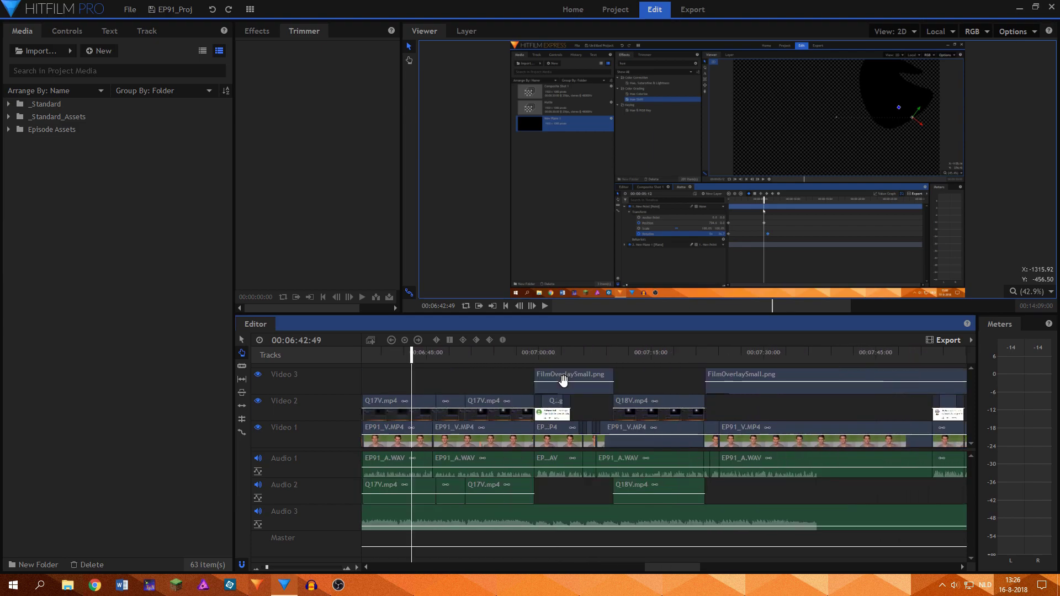
scroll(564, 380, up, 5)
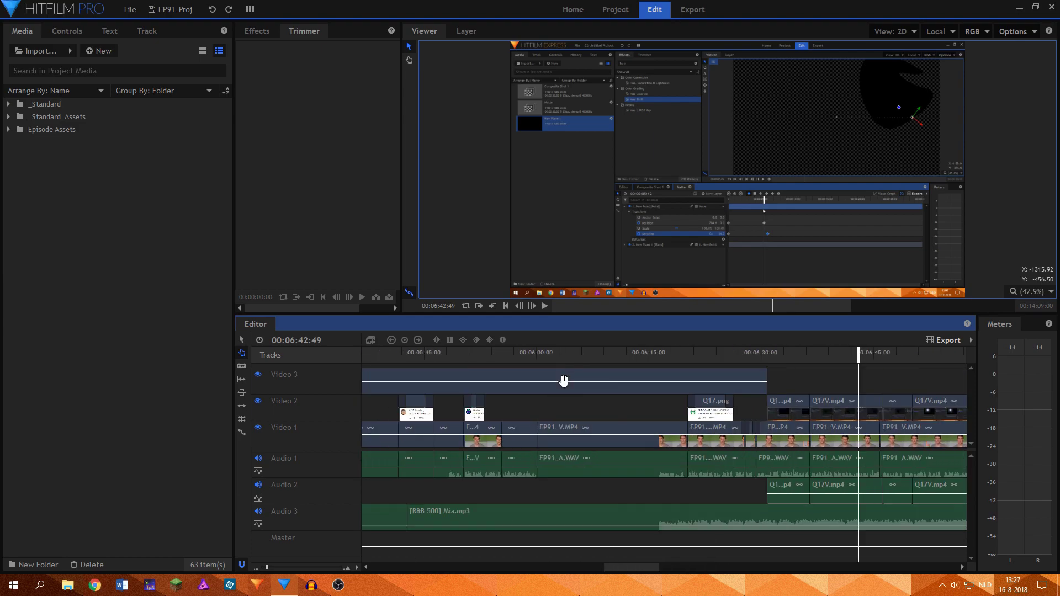
scroll(563, 380, down, 5)
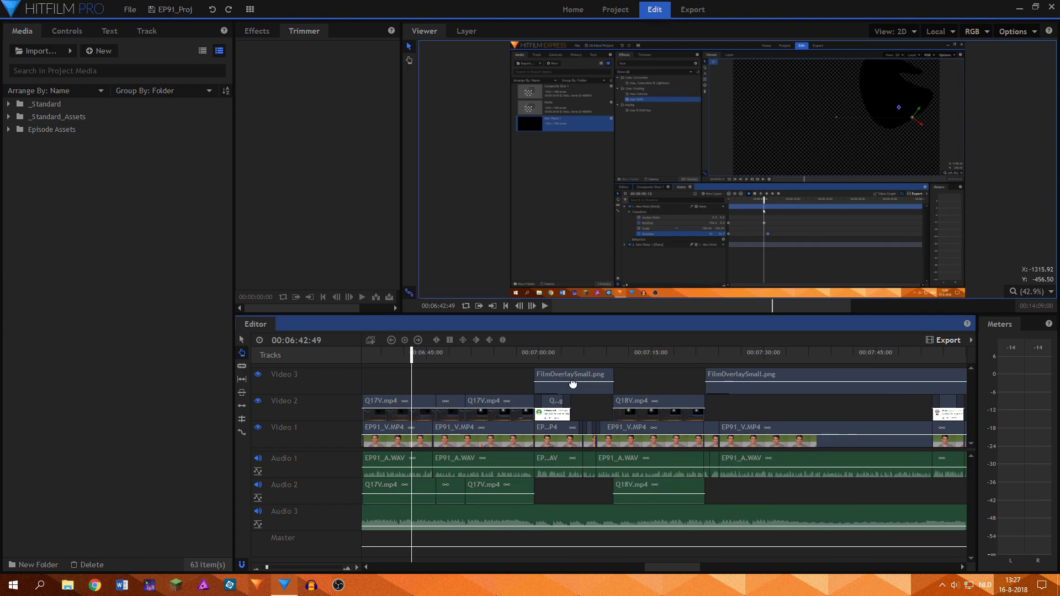
drag(573, 383, 828, 376)
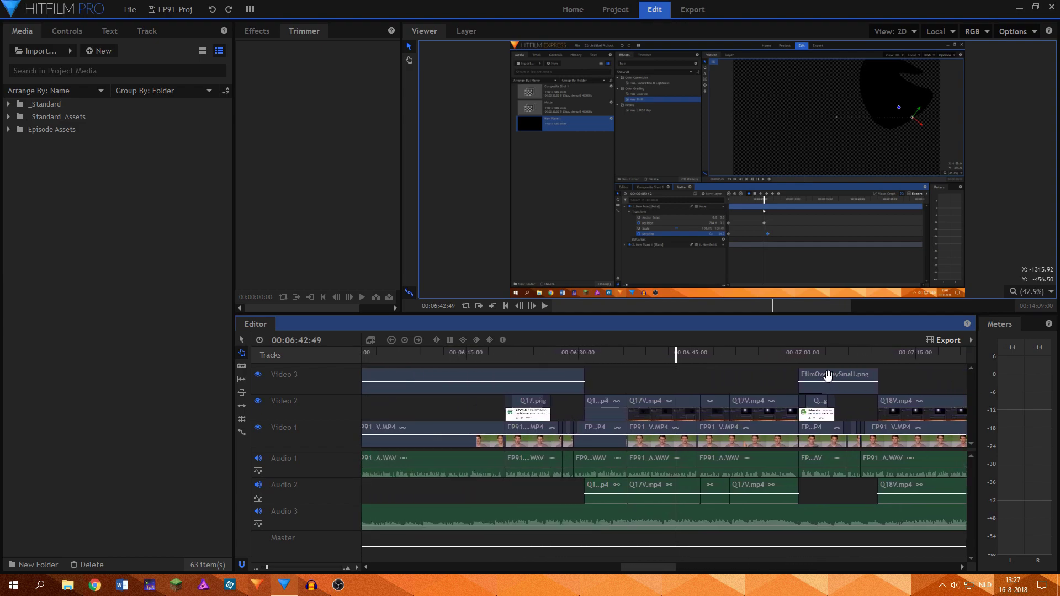
click(239, 368)
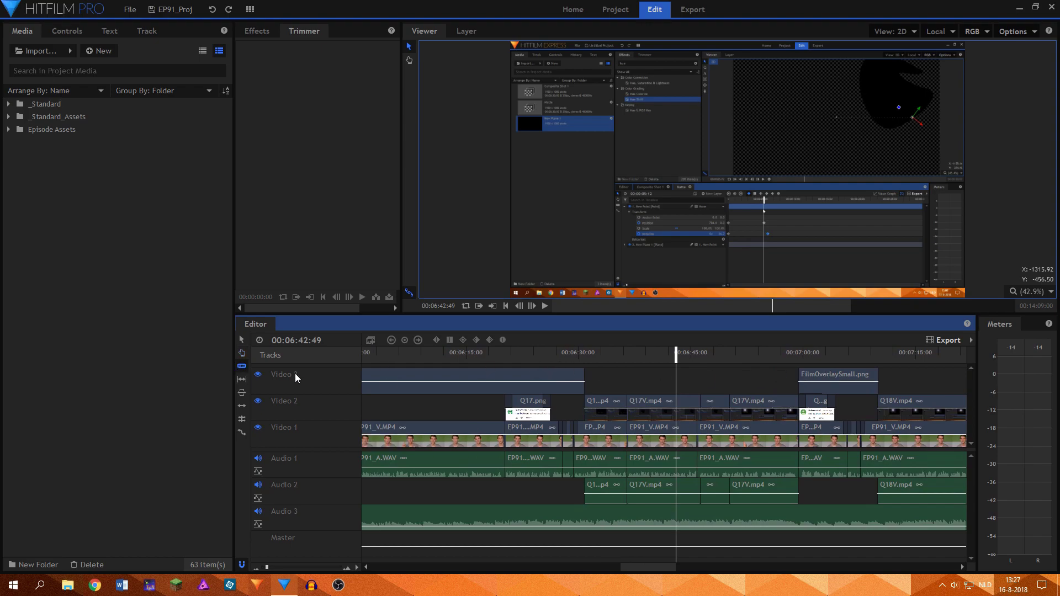
click(456, 431)
key(ctrl+z)
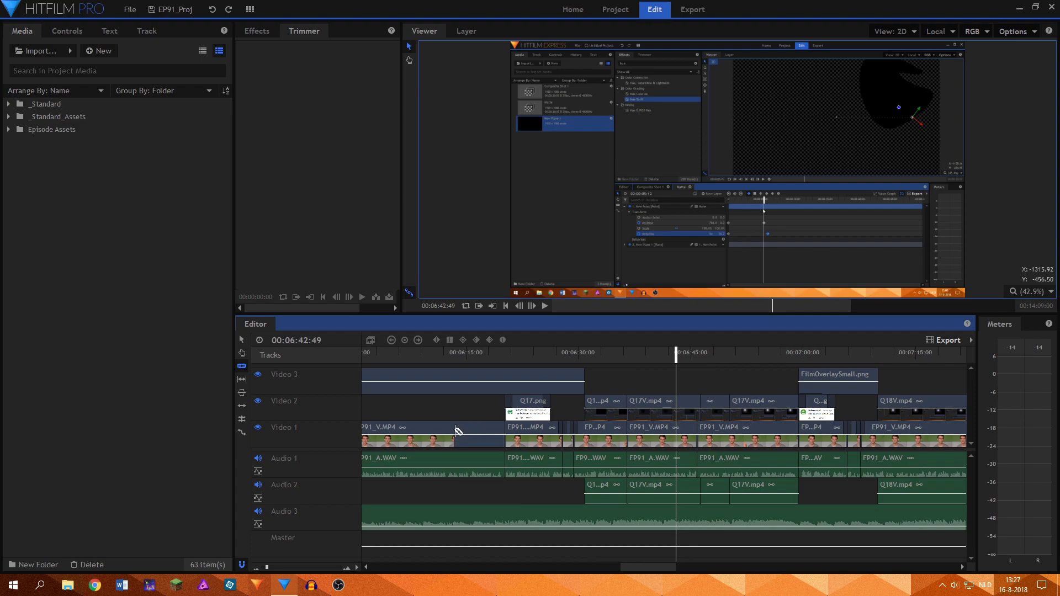
shift+click(456, 431)
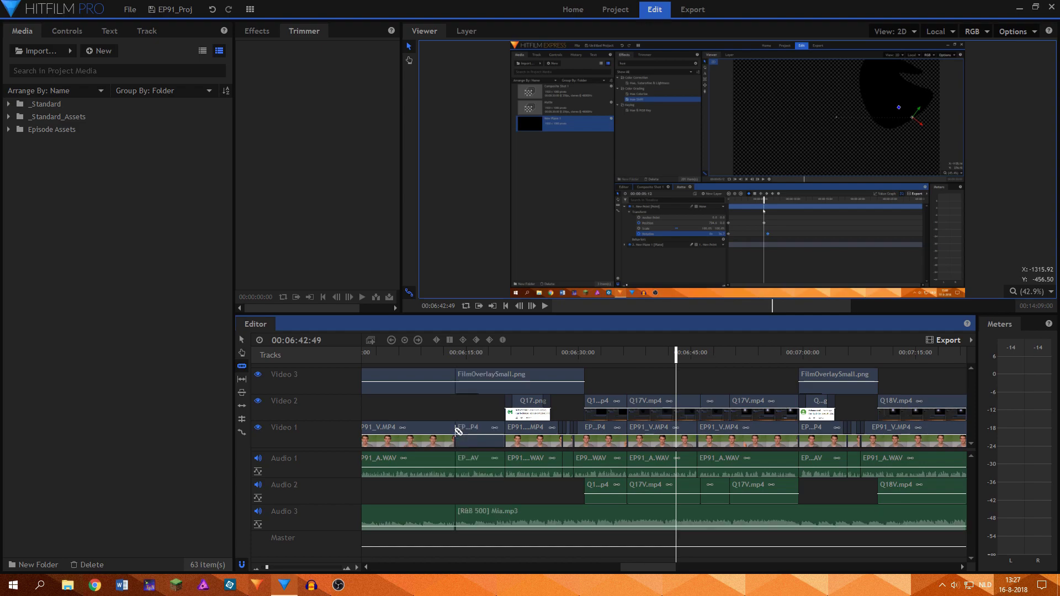
key(Delete)
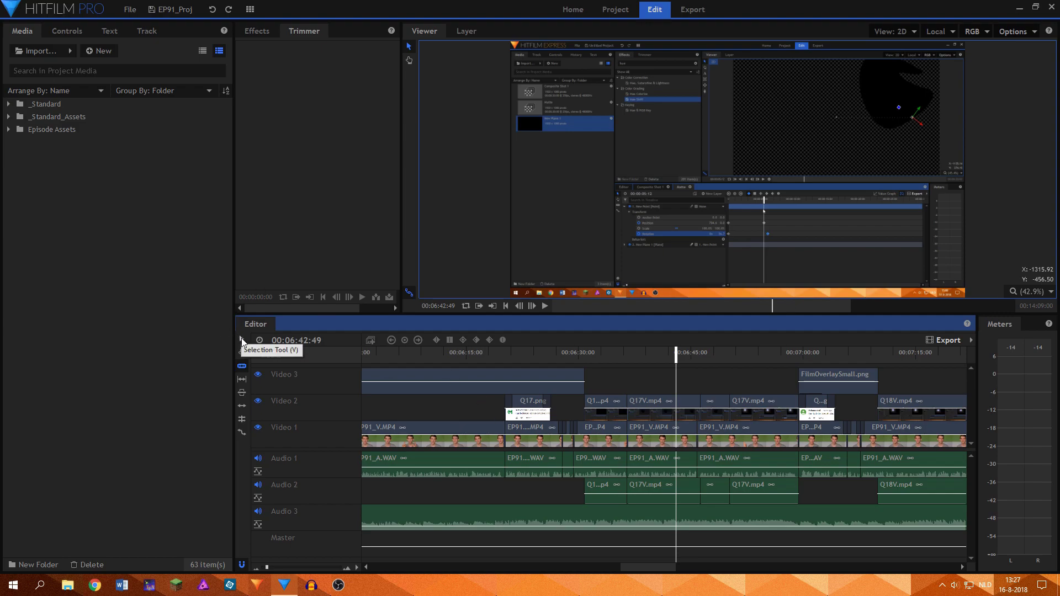
click(241, 340)
click(685, 433)
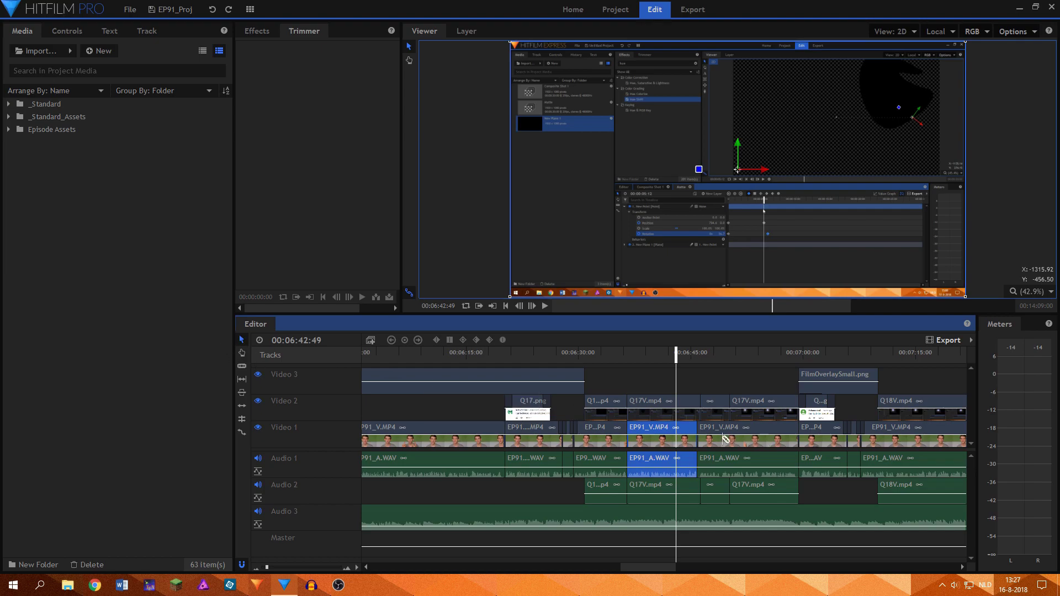
key(ctrl+shift+d)
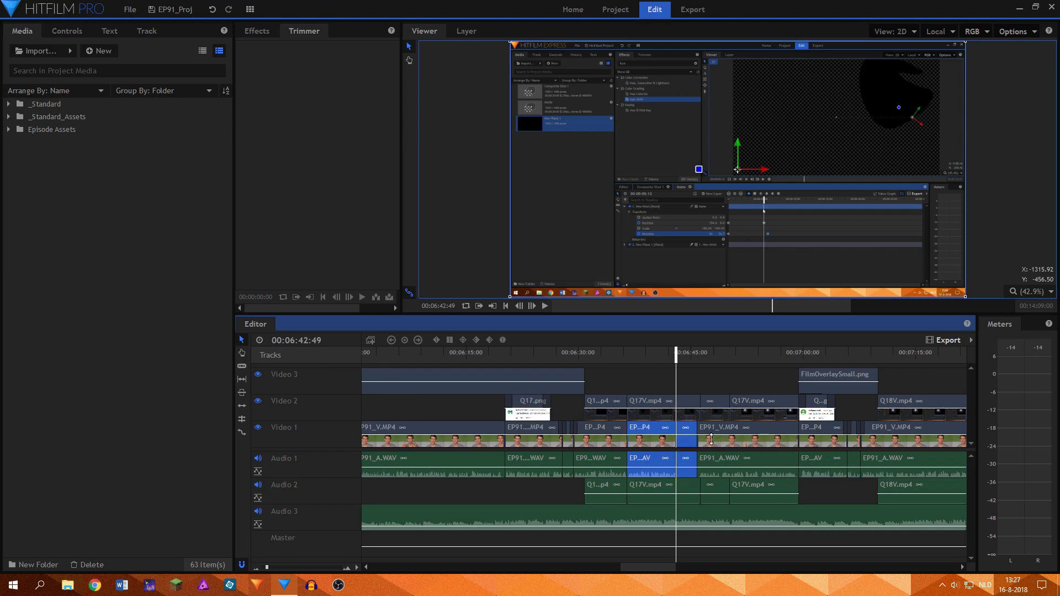
key(ctrl+z)
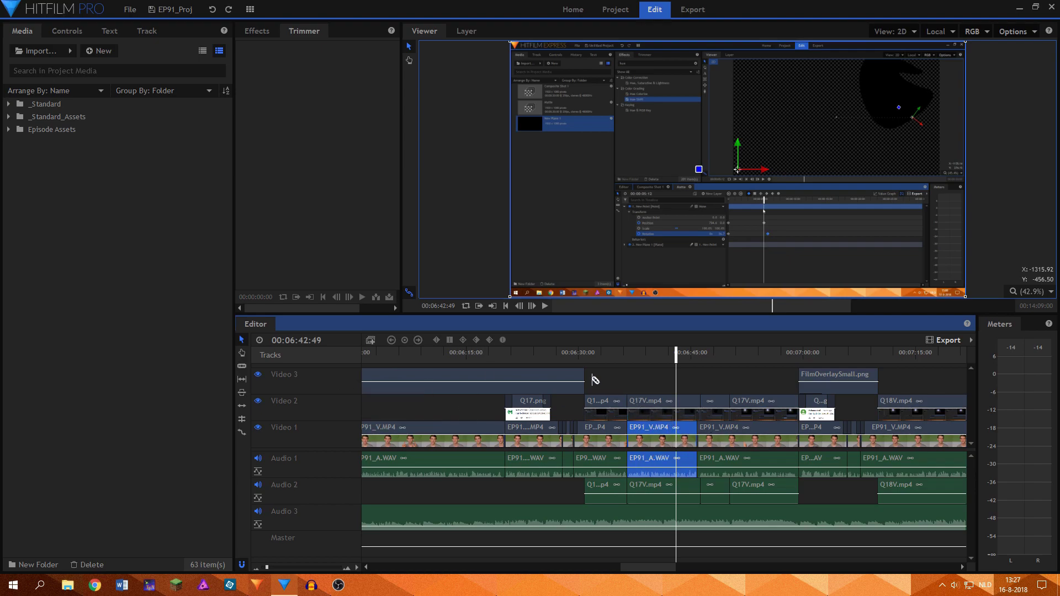
key(y)
Step: Slip the EP91_V.MP4 footage by 5:37, then slide the clip between its neighbouring clips
drag(655, 431, 617, 423)
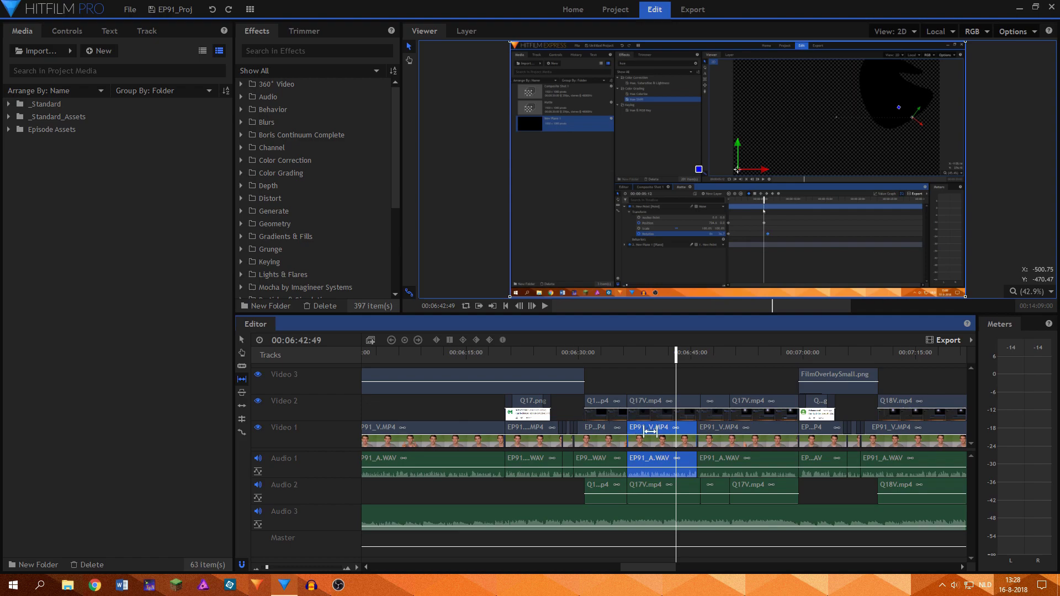
drag(653, 432, 695, 433)
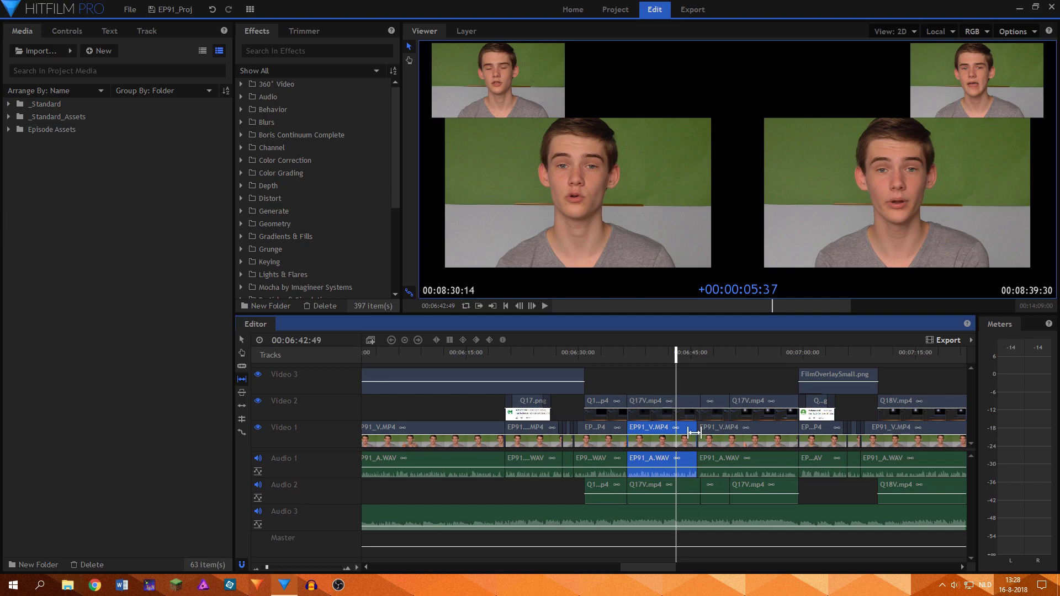
drag(694, 433, 665, 431)
Step: Undo and redo the slide, then ripple-extend the short EP clip's right edge, pushing later clips right
key(ctrl+z)
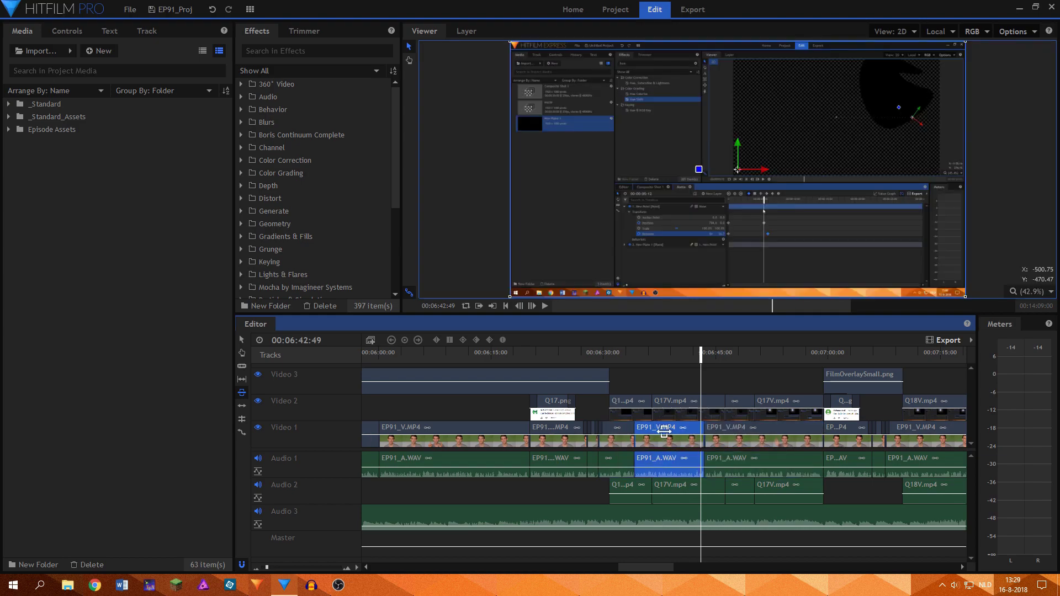
key(ctrl+z)
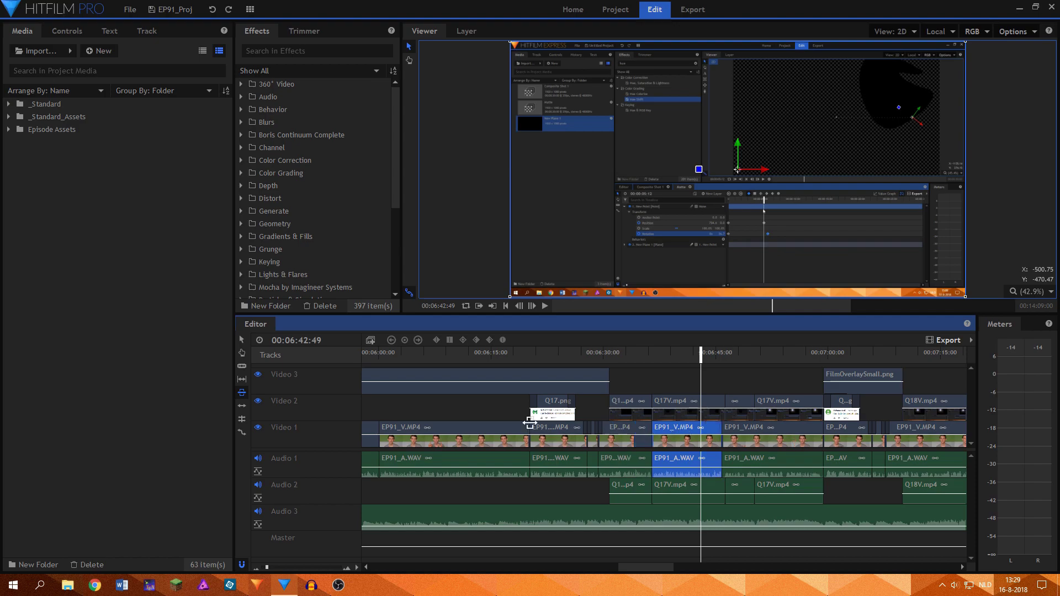
click(241, 407)
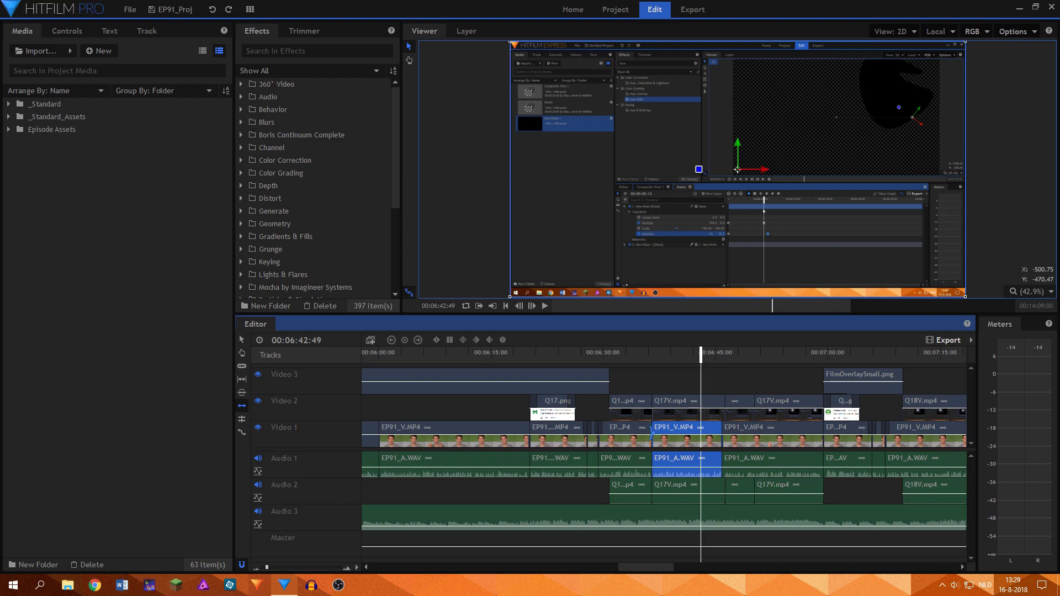
mouse_move(652, 436)
mouse_down()
mouse_move(665, 429)
mouse_move(653, 439)
mouse_up()
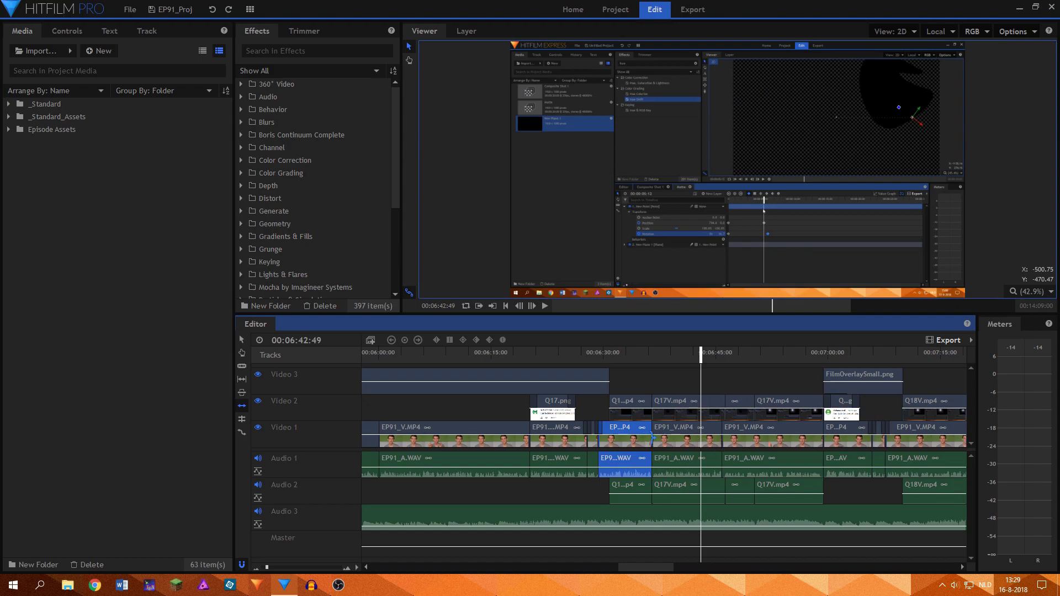
Step: Ripple-delete the last clip pair and undo it, then roll the last Video 1 cut earlier
scroll(609, 433, down, 10)
click(609, 432)
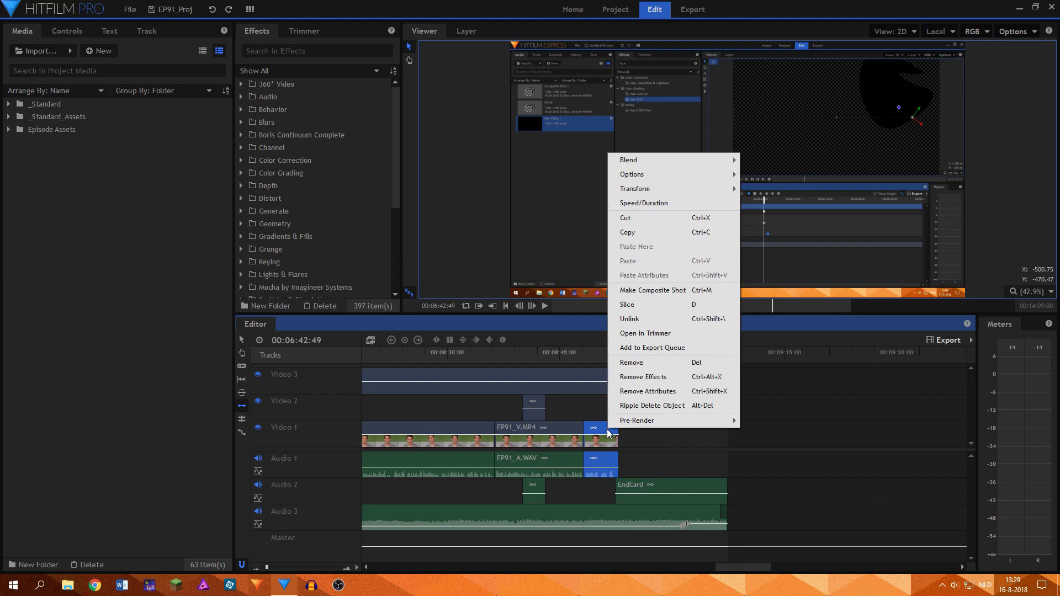
click(632, 408)
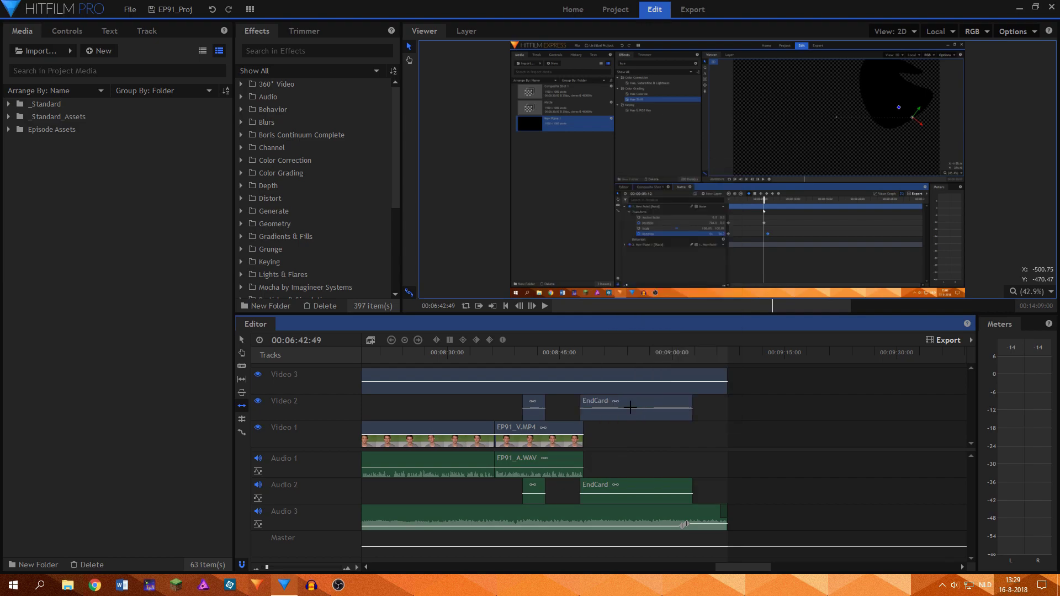
key(ctrl+z)
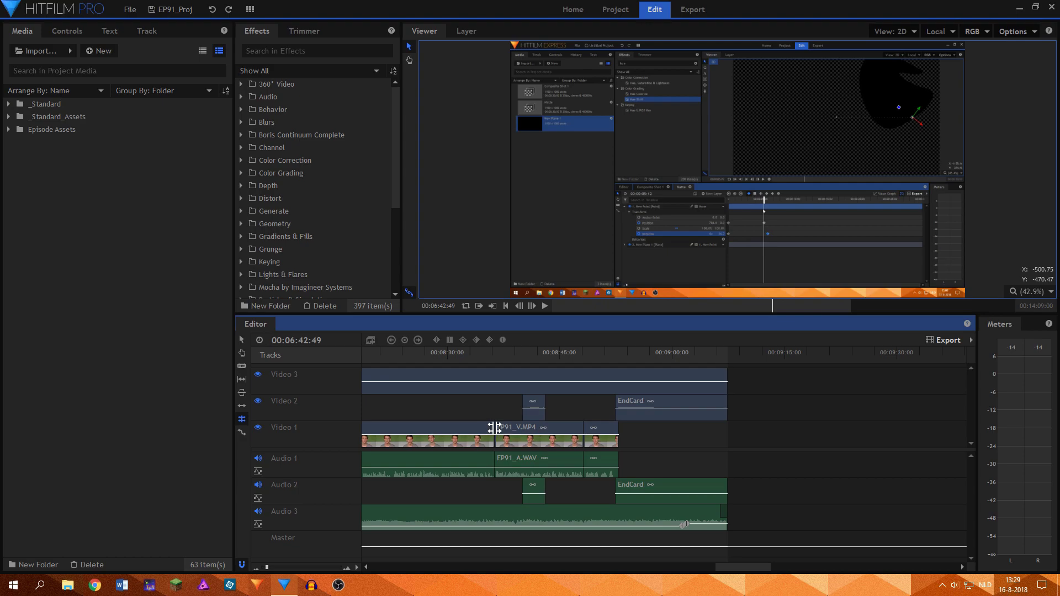
drag(494, 428, 445, 412)
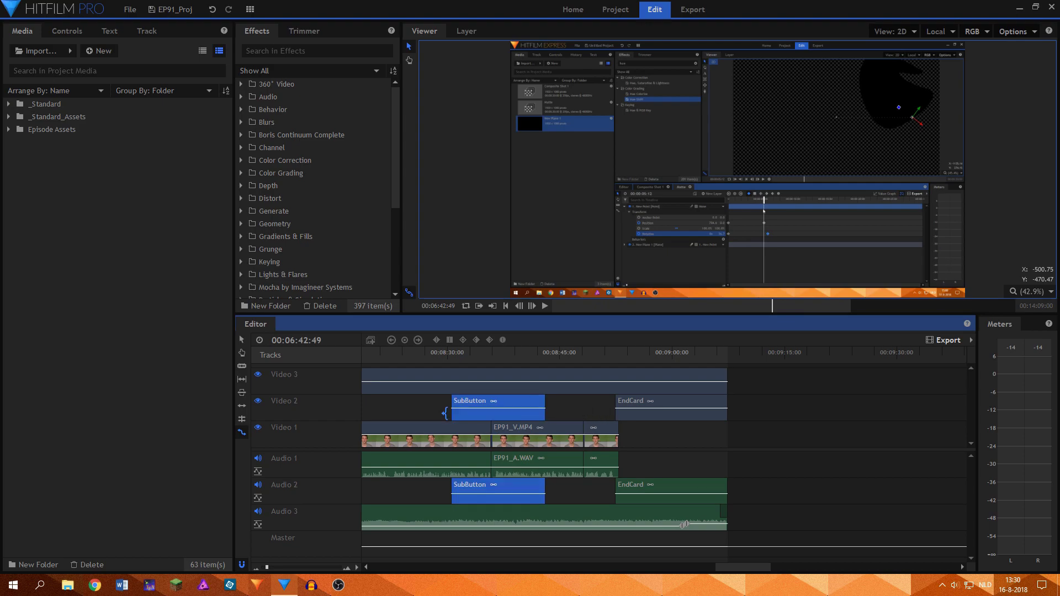
Step: Undo the SubButton trim and test rate-stretching its edges, undoing each stretch
key(ctrl+z)
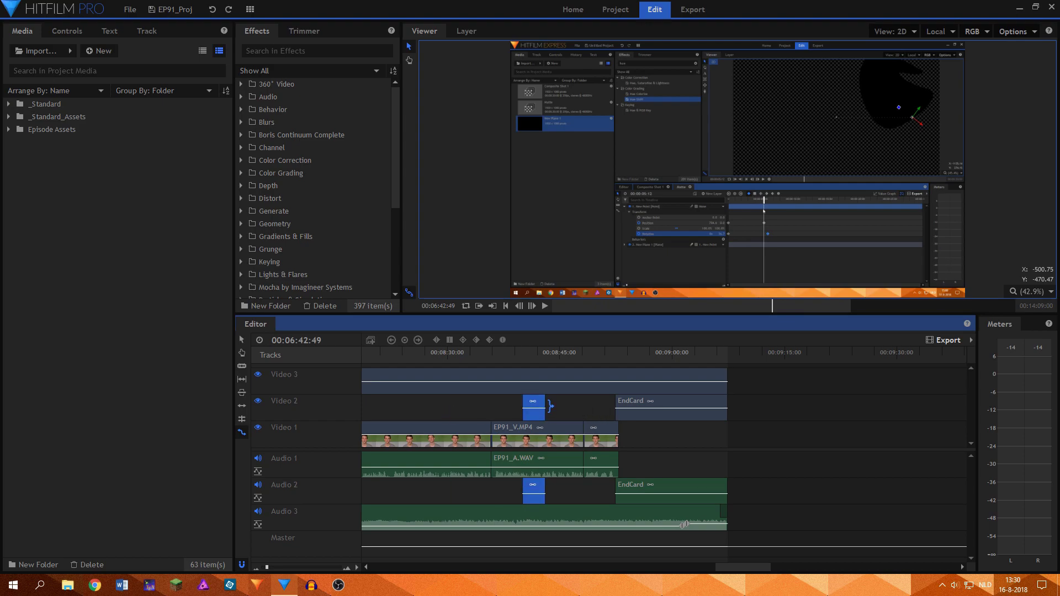
drag(551, 406, 444, 411)
key(ctrl+z)
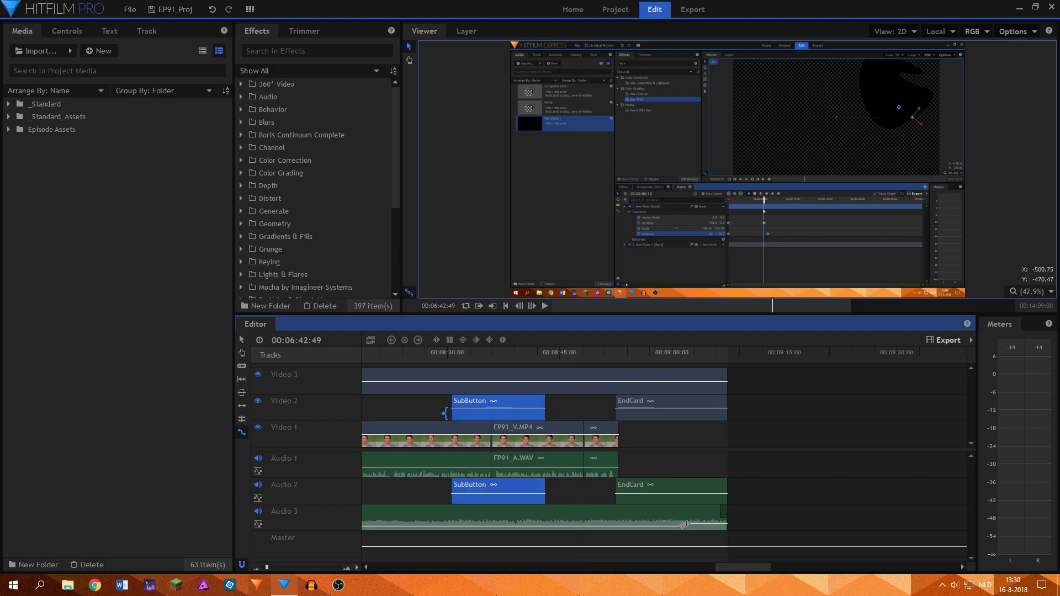
key(ctrl+z)
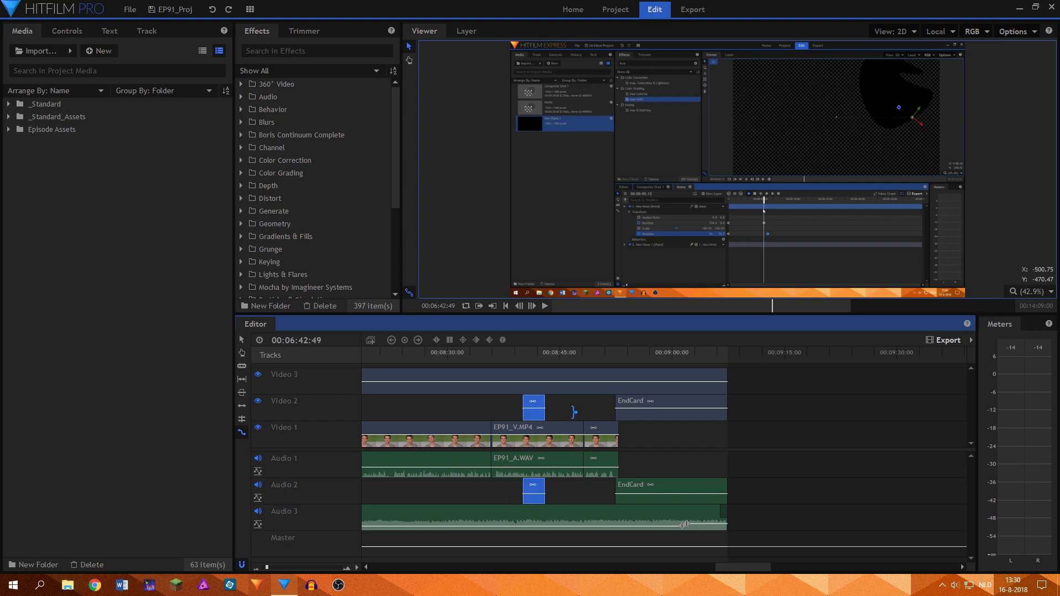
drag(574, 412, 580, 411)
Step: Open SubButton's Speed/Duration dialog and dismiss it without changes
right_click(539, 402)
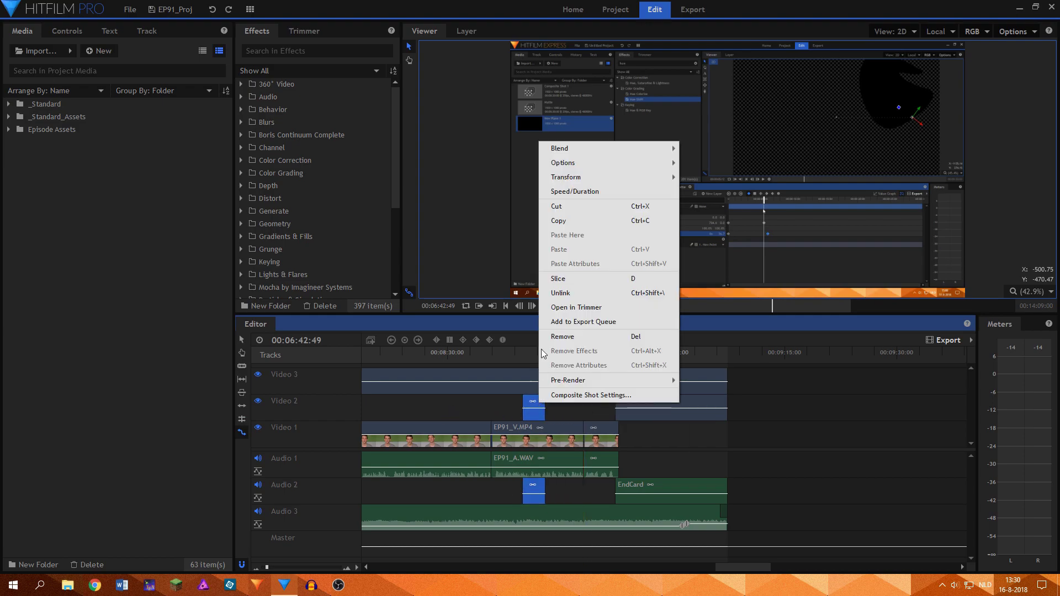
click(562, 192)
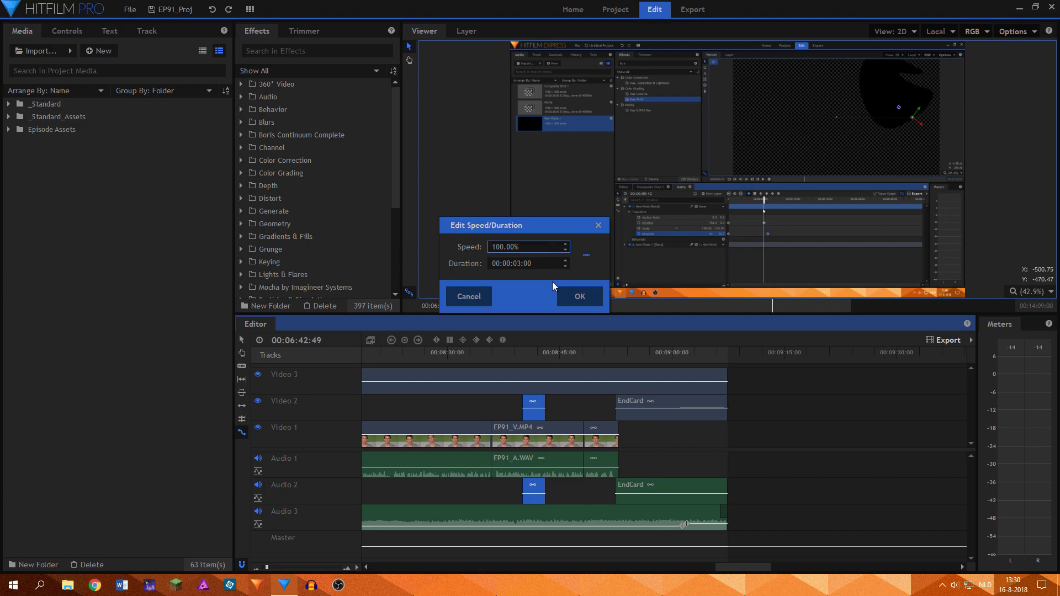
key(Escape)
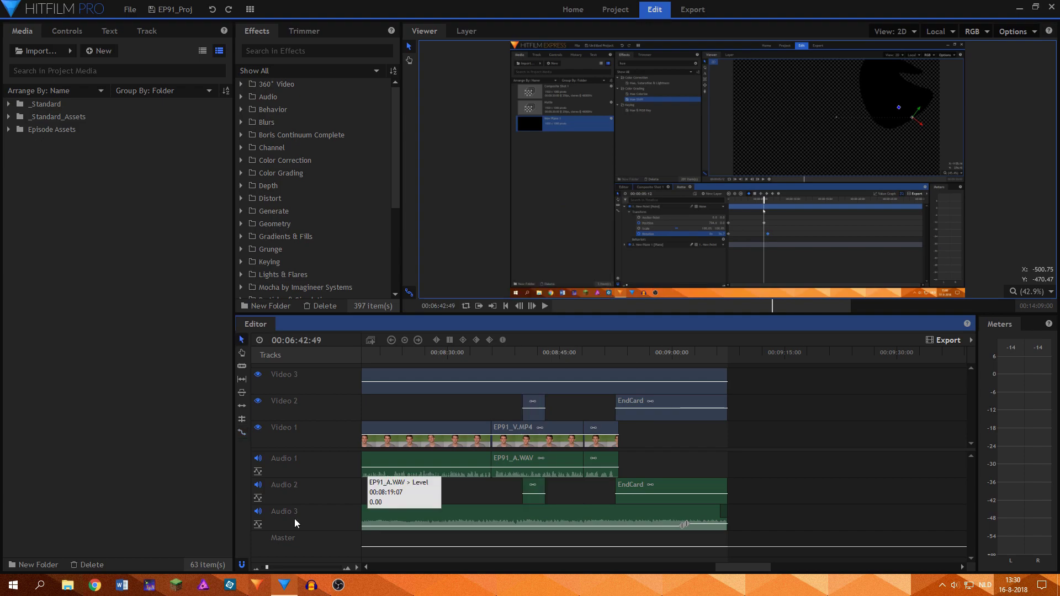